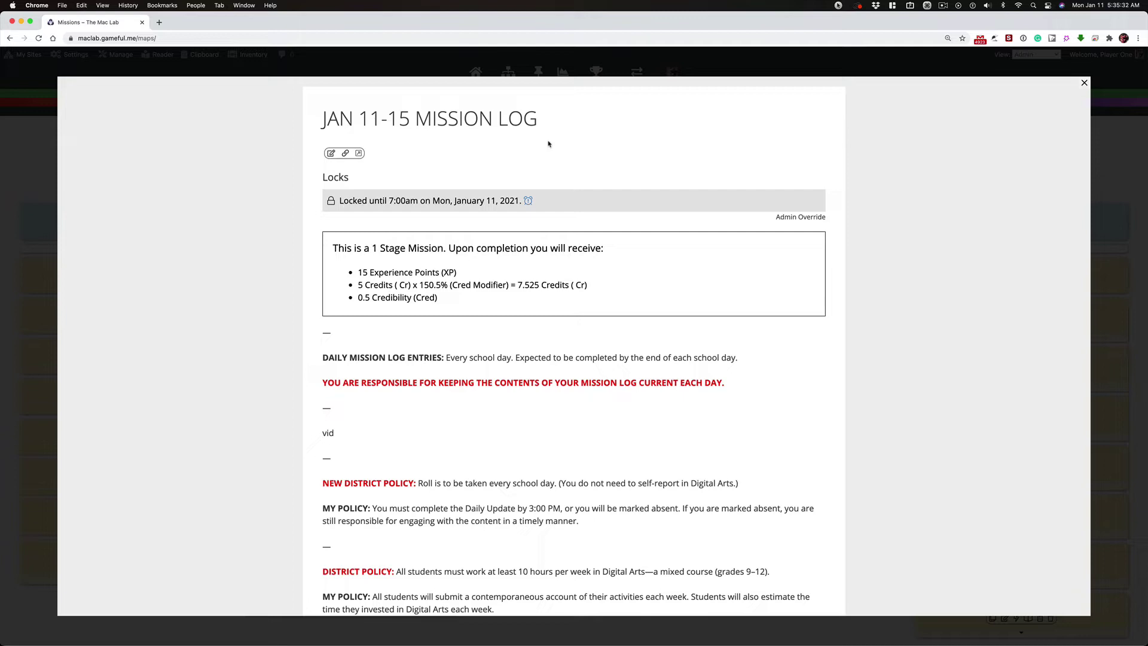
{"action": "scroll", "coordinate": [175, 311], "scroll_direction": "down", "scroll_amount": 5}
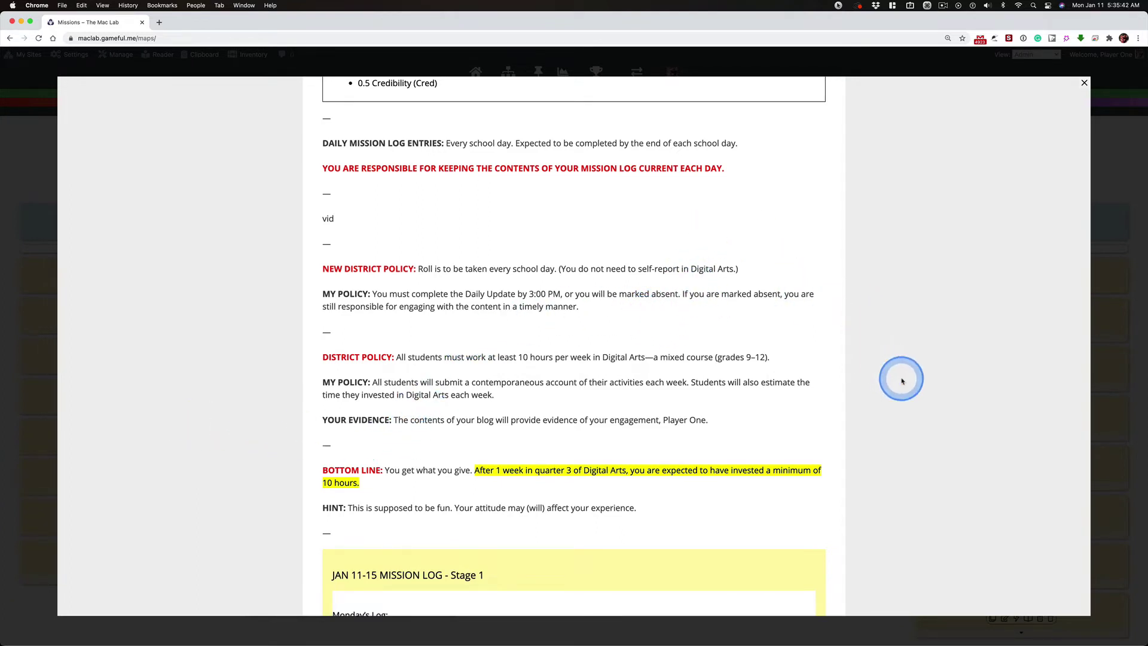
{"action": "scroll", "coordinate": [933, 404], "scroll_direction": "down", "scroll_amount": 3}
{"action": "scroll", "coordinate": [938, 359], "scroll_direction": "down", "scroll_amount": 2}
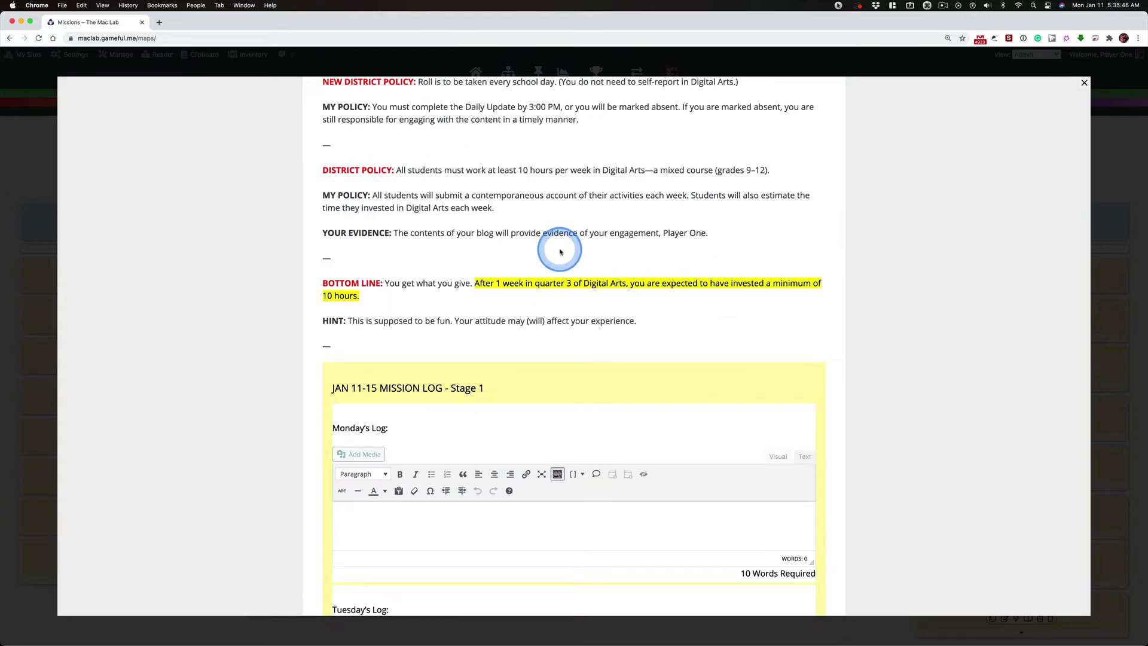
{"action": "scroll", "coordinate": [200, 279], "scroll_direction": "down", "scroll_amount": 2}
{"action": "scroll", "coordinate": [201, 281], "scroll_direction": "down", "scroll_amount": 2}
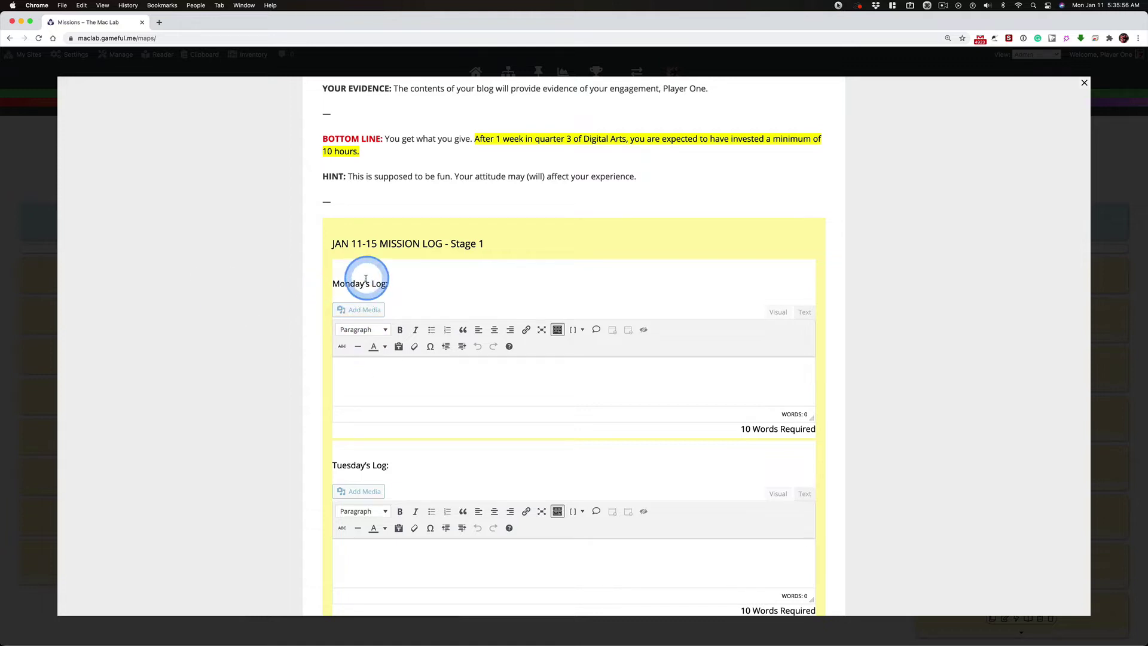
Place the cursor in the empty Monday's Log entry box of the Stage 1 mission log
{"action": "left_click", "coordinate": [368, 366]}
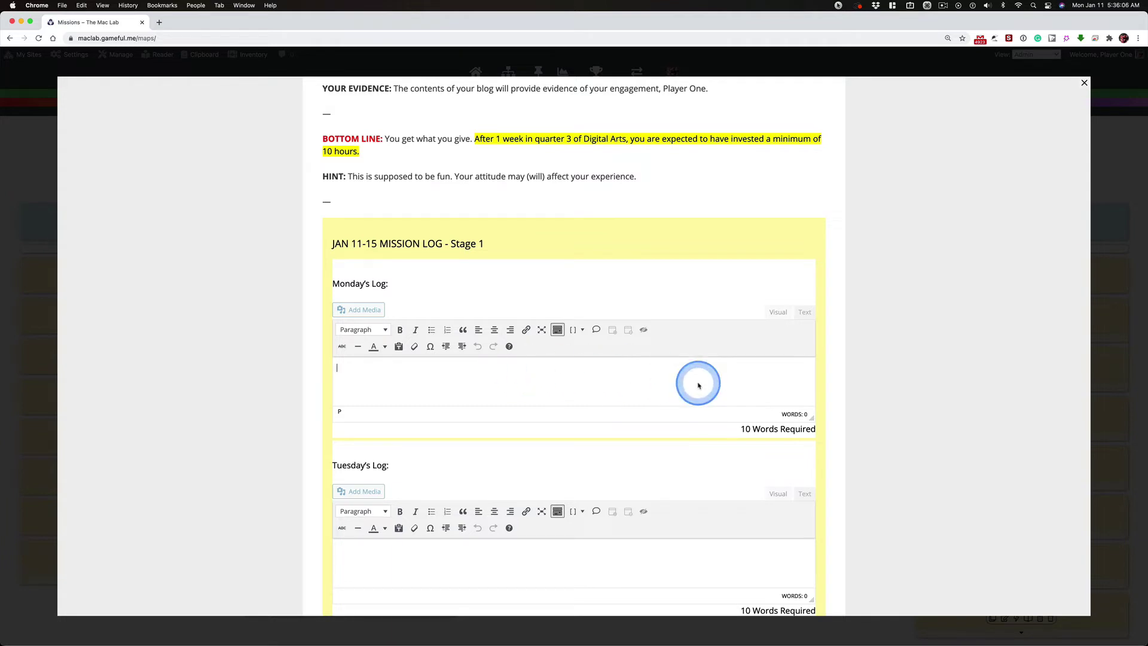
{"action": "scroll", "coordinate": [224, 393], "scroll_direction": "down", "scroll_amount": 2}
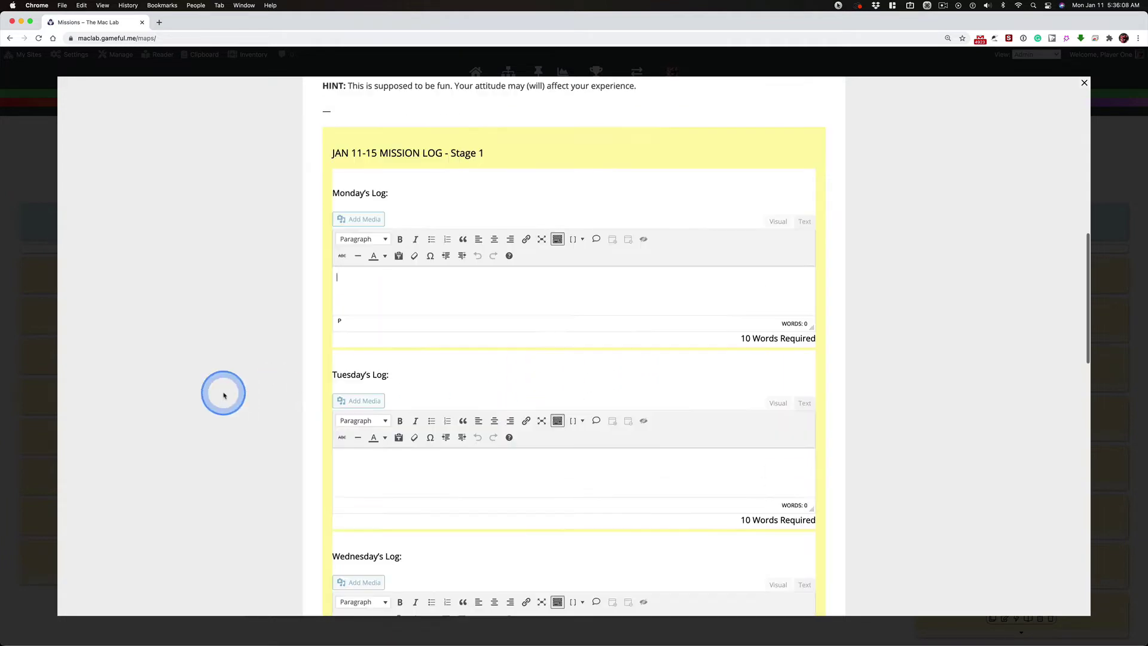
{"action": "scroll", "coordinate": [397, 471], "scroll_direction": "down", "scroll_amount": 1}
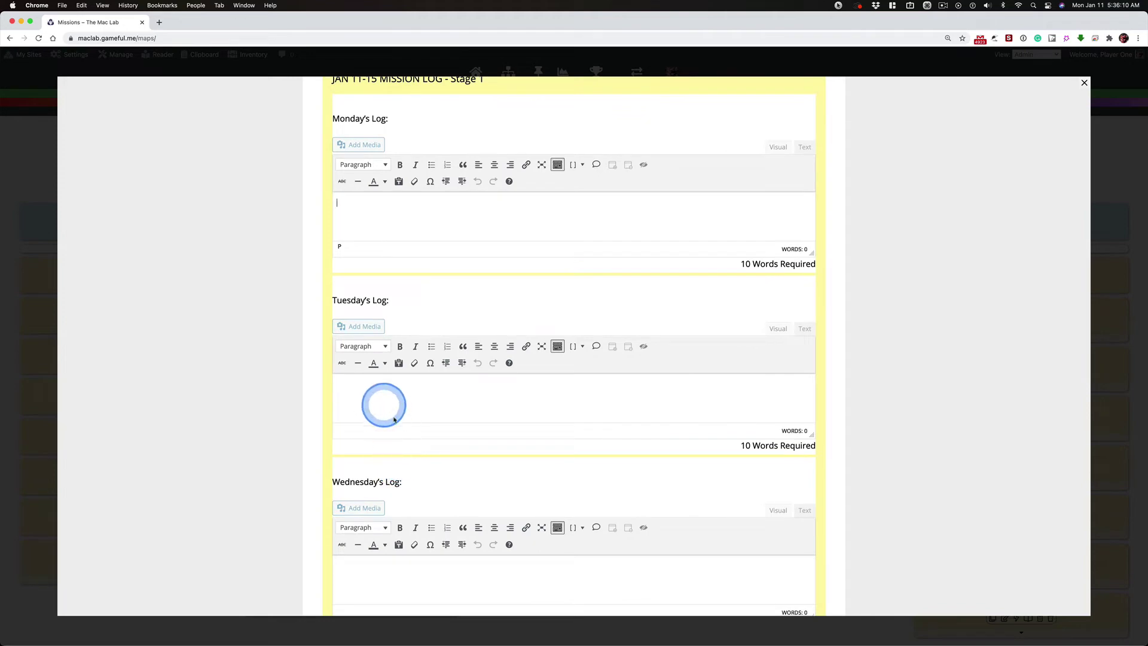
{"action": "scroll", "coordinate": [385, 402], "scroll_direction": "down", "scroll_amount": 3}
{"action": "scroll", "coordinate": [397, 418], "scroll_direction": "down", "scroll_amount": 1}
{"action": "scroll", "coordinate": [397, 418], "scroll_direction": "down", "scroll_amount": 1}
{"action": "scroll", "coordinate": [395, 418], "scroll_direction": "down", "scroll_amount": 1}
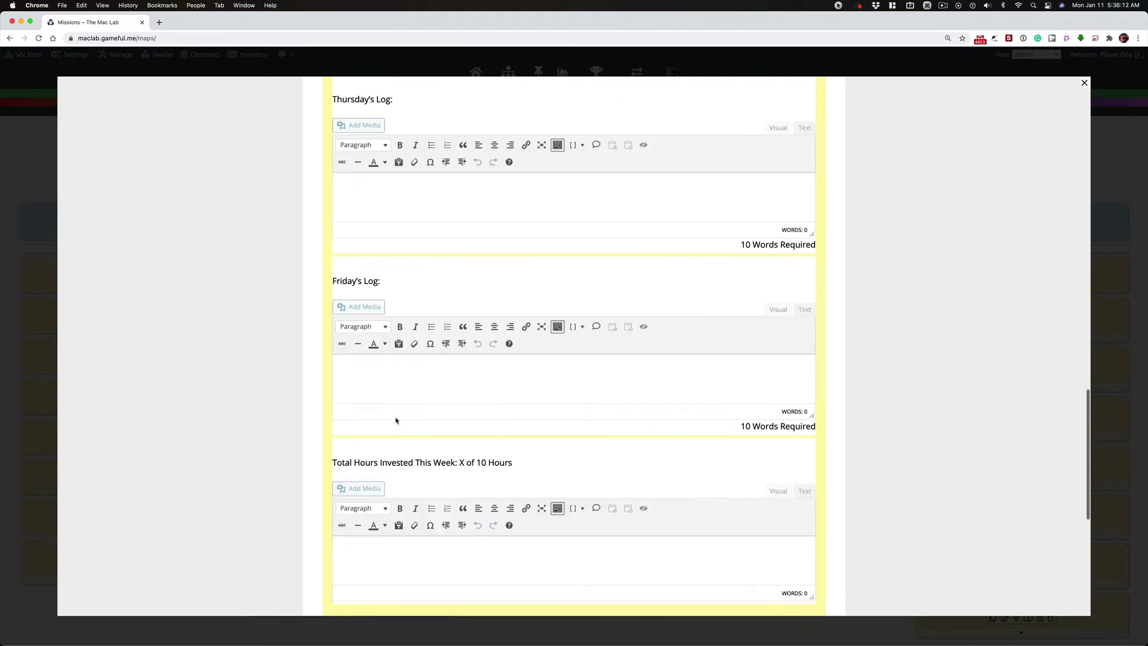
{"action": "scroll", "coordinate": [393, 395], "scroll_direction": "down", "scroll_amount": 1}
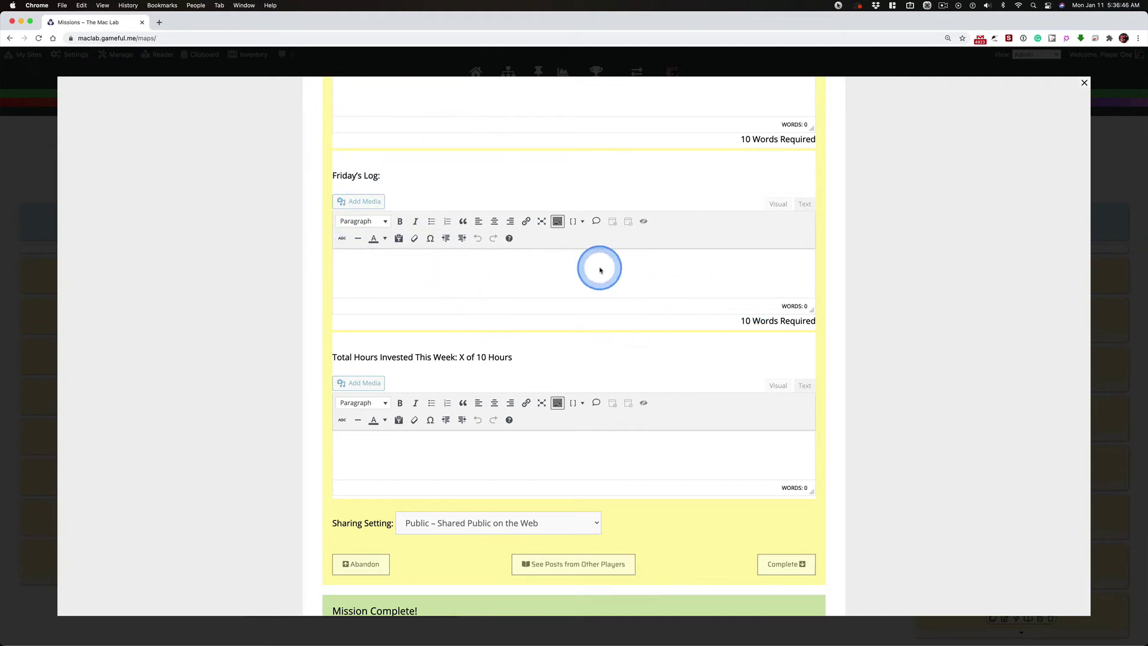
{"action": "scroll", "coordinate": [503, 296], "scroll_direction": "up", "scroll_amount": 1}
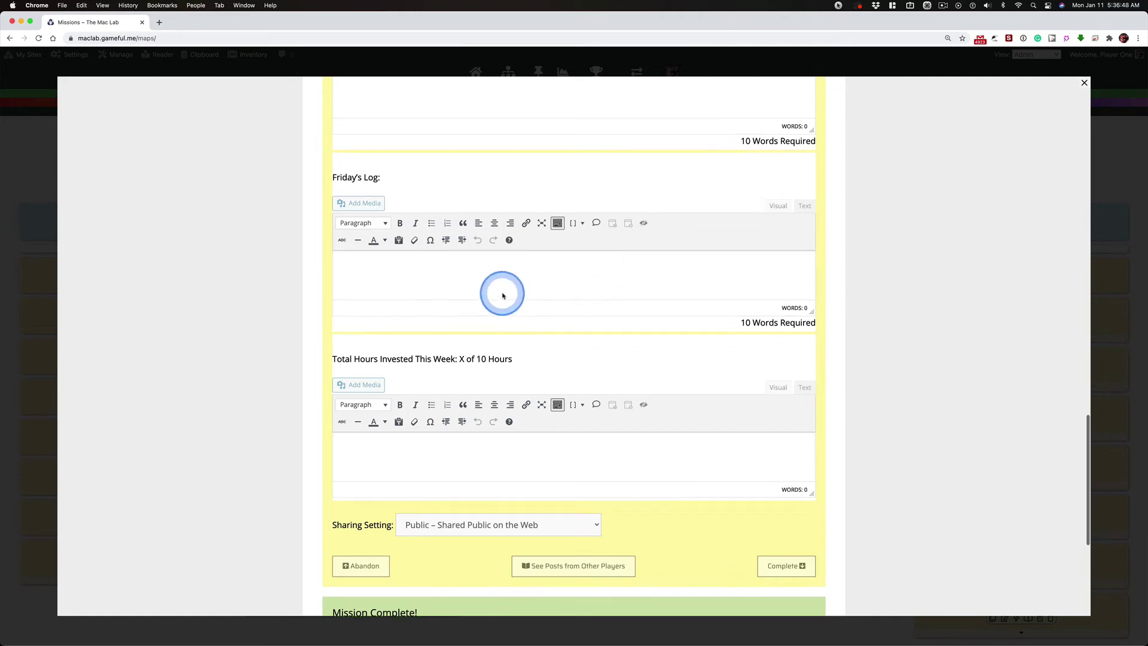
{"action": "scroll", "coordinate": [502, 295], "scroll_direction": "up", "scroll_amount": 5}
{"action": "scroll", "coordinate": [503, 296], "scroll_direction": "up", "scroll_amount": 3}
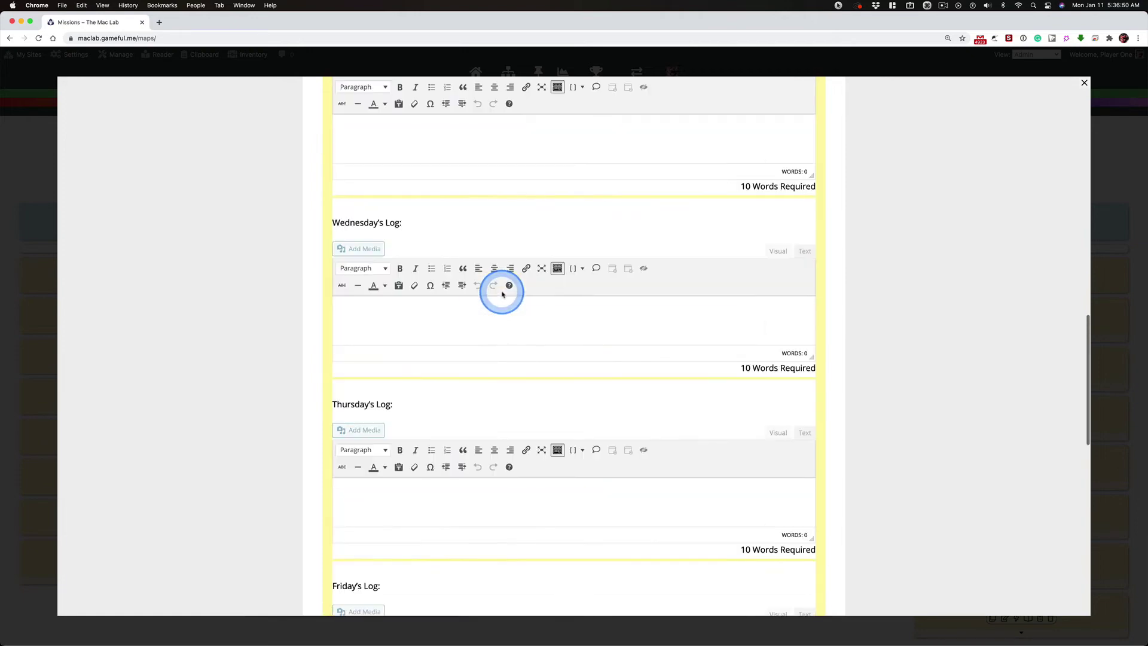
{"action": "scroll", "coordinate": [502, 294], "scroll_direction": "up", "scroll_amount": 4}
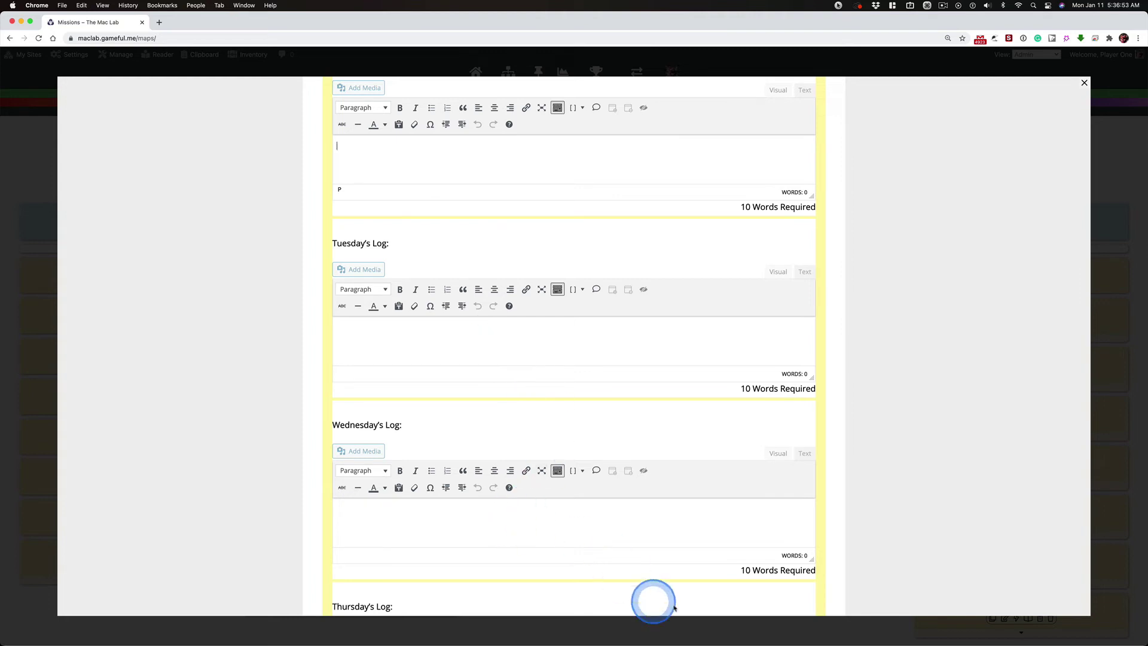
{"action": "scroll", "coordinate": [667, 501], "scroll_direction": "down", "scroll_amount": 2}
{"action": "scroll", "coordinate": [668, 501], "scroll_direction": "down", "scroll_amount": 2}
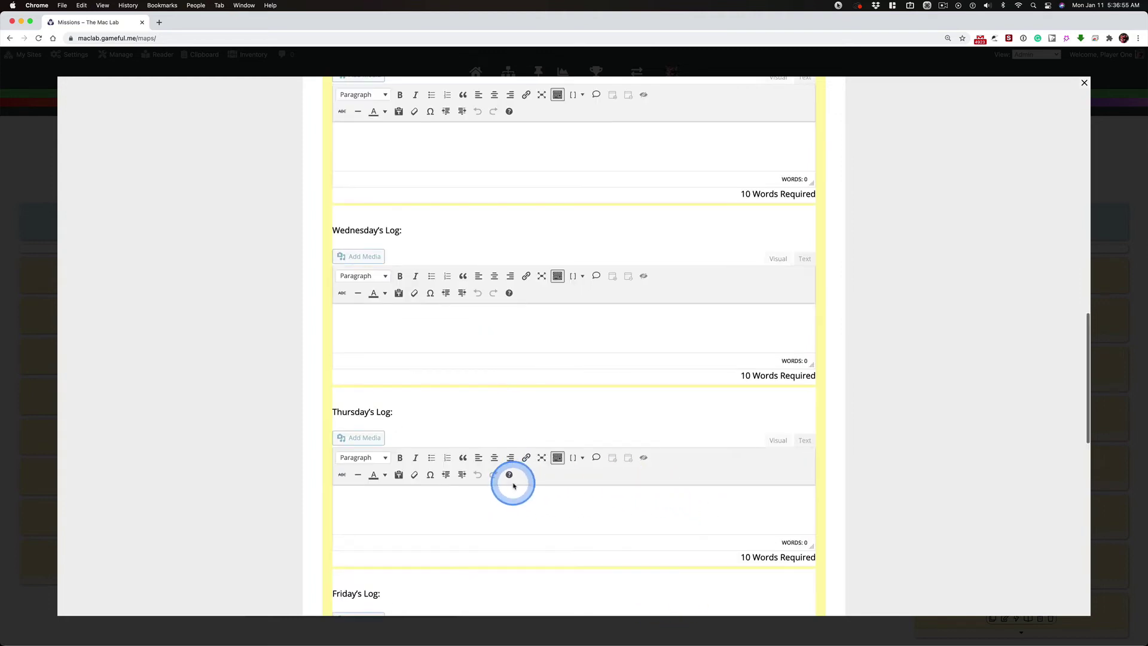
{"action": "scroll", "coordinate": [513, 484], "scroll_direction": "down", "scroll_amount": 4}
{"action": "scroll", "coordinate": [513, 485], "scroll_direction": "down", "scroll_amount": 3}
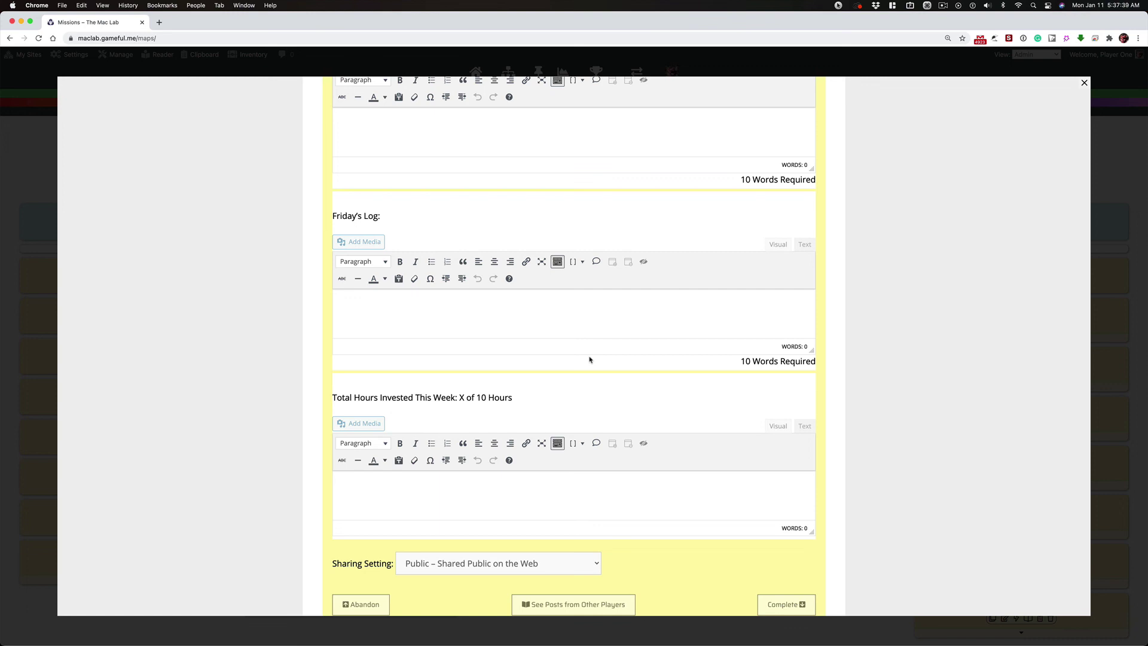
Put 'fgsh' in Total Hours Invested and leave the modal, bringing up the unsaved-changes warning
{"action": "left_click", "coordinate": [348, 496]}
{"action": "type", "text": "fgsh"}
{"action": "left_click", "coordinate": [45, 301]}
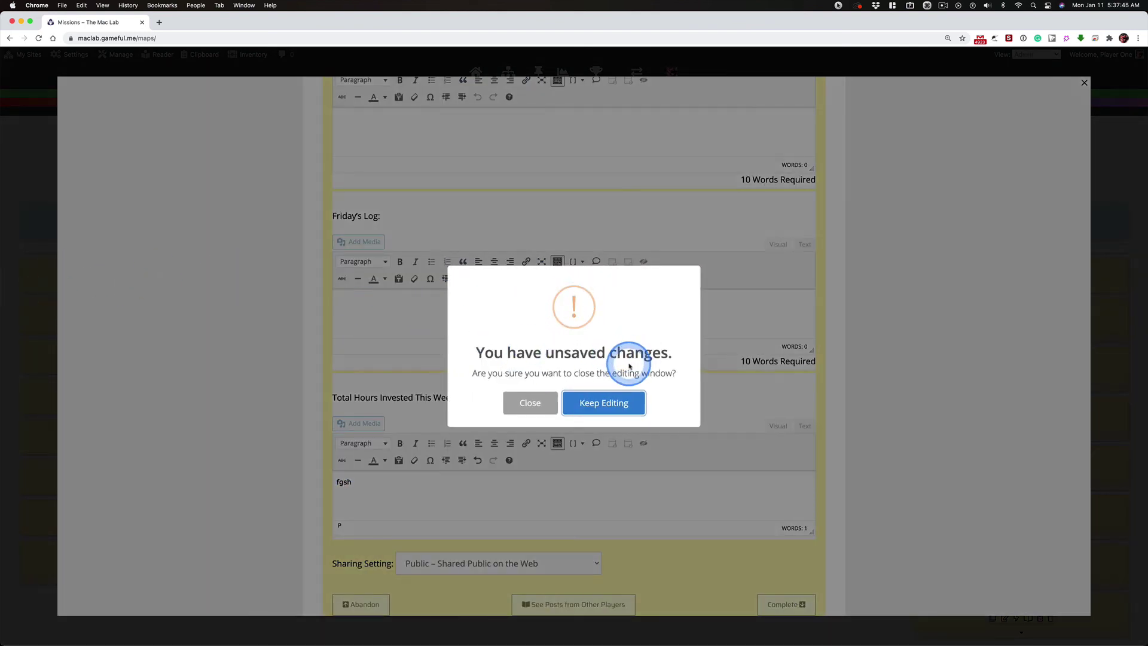